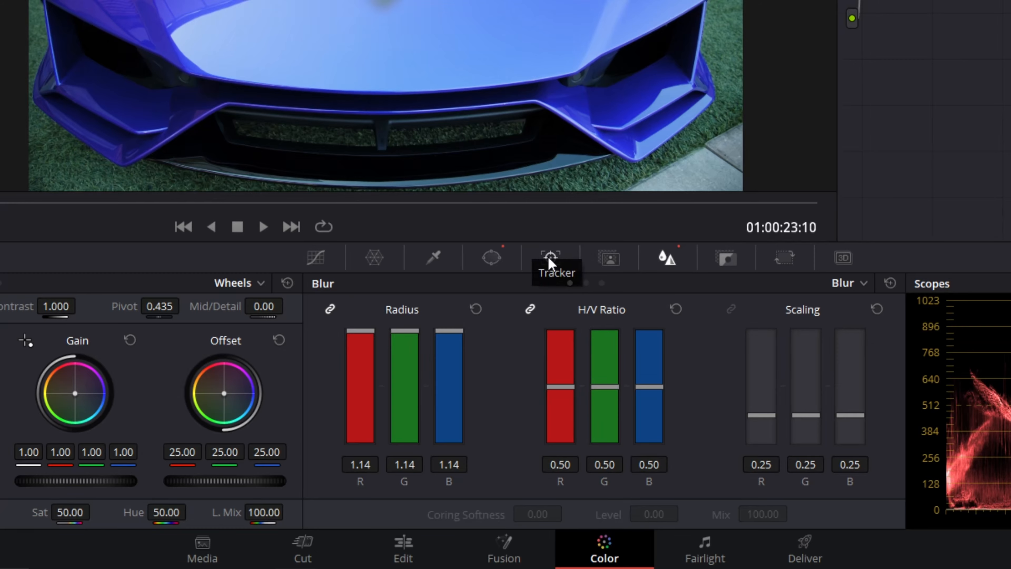
# Step: Track the circular window over the blue car's badge forward to the clip's end and backward to its start
pyautogui.click(549, 257)
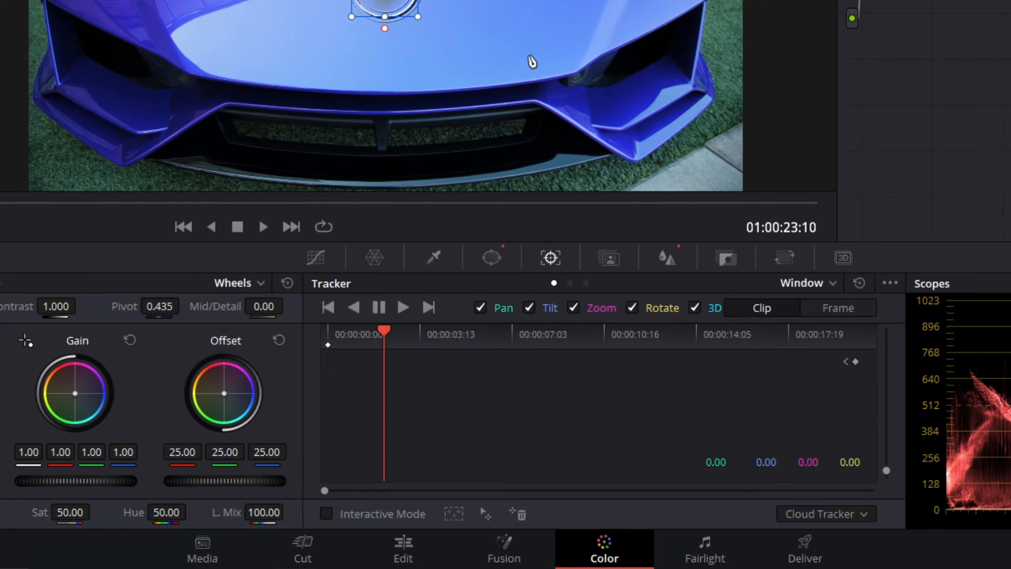
pyautogui.scroll(2, 498, 57)
pyautogui.scroll(-3, 497, 57)
pyautogui.scroll(1, 492, 58)
pyautogui.moveTo(492, 59); pyautogui.dragTo(476, 171)
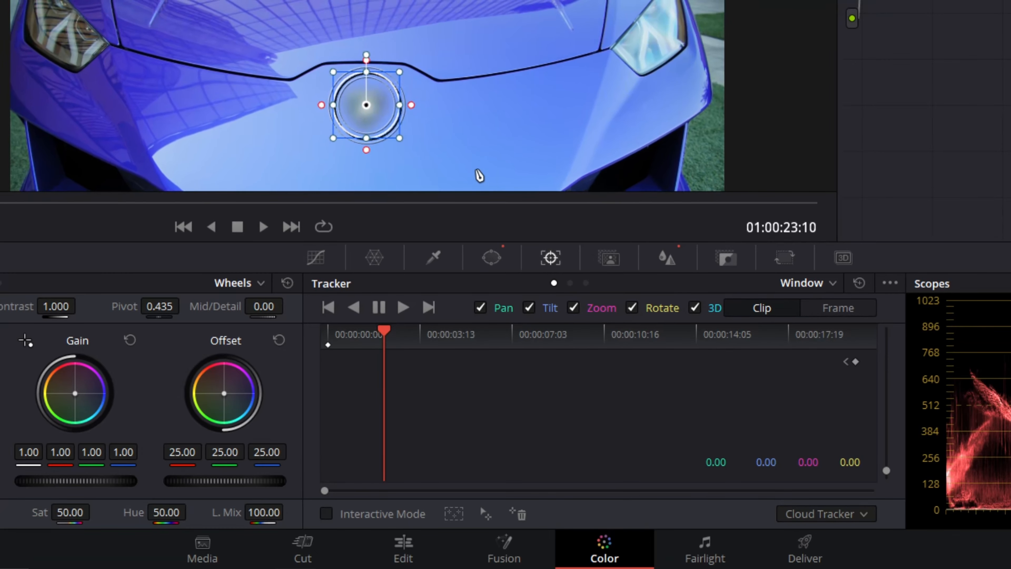
pyautogui.moveTo(479, 116); pyautogui.dragTo(497, 99)
pyautogui.scroll(-1, 494, 105)
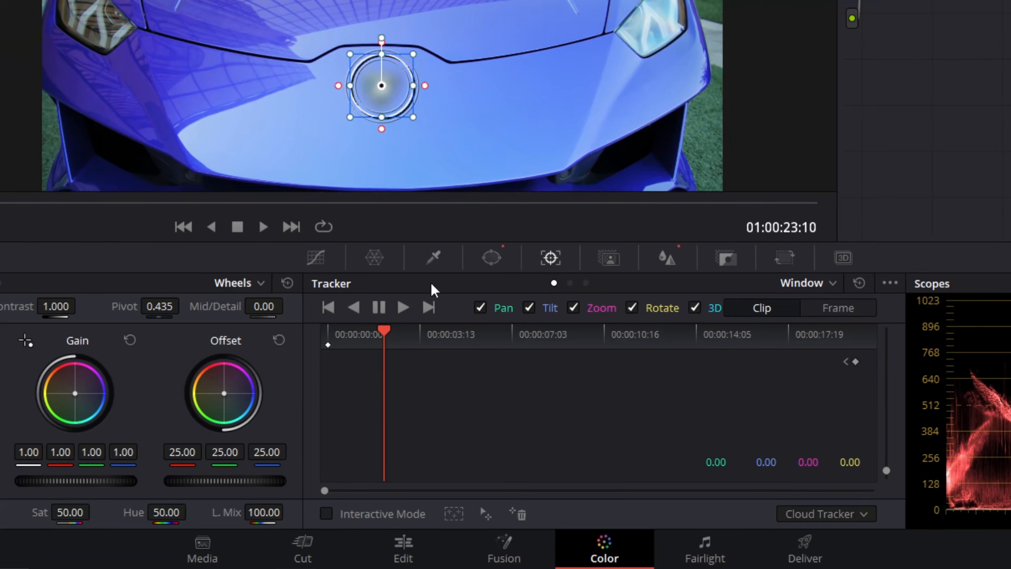
pyautogui.click(403, 307)
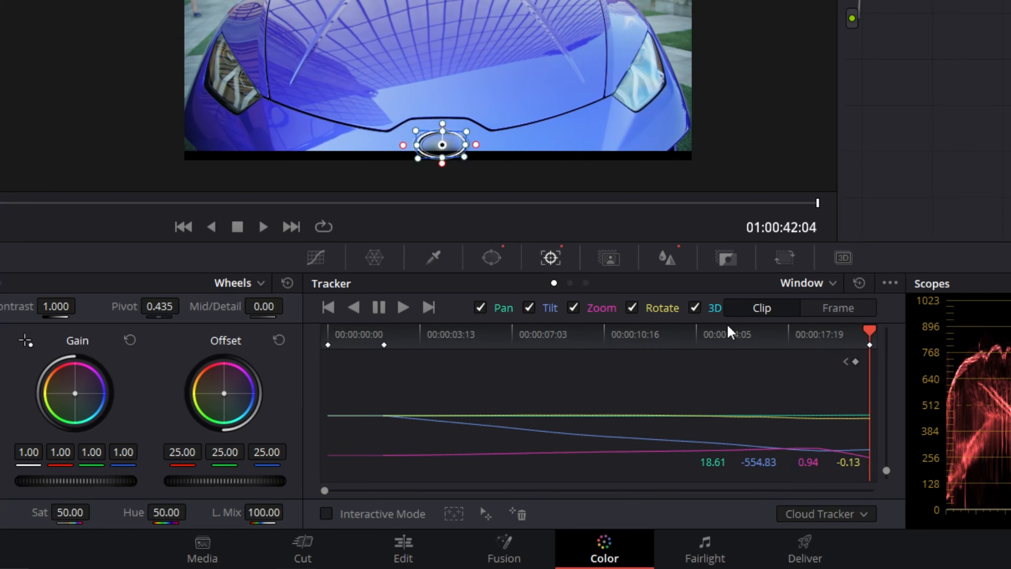
pyautogui.click(356, 311)
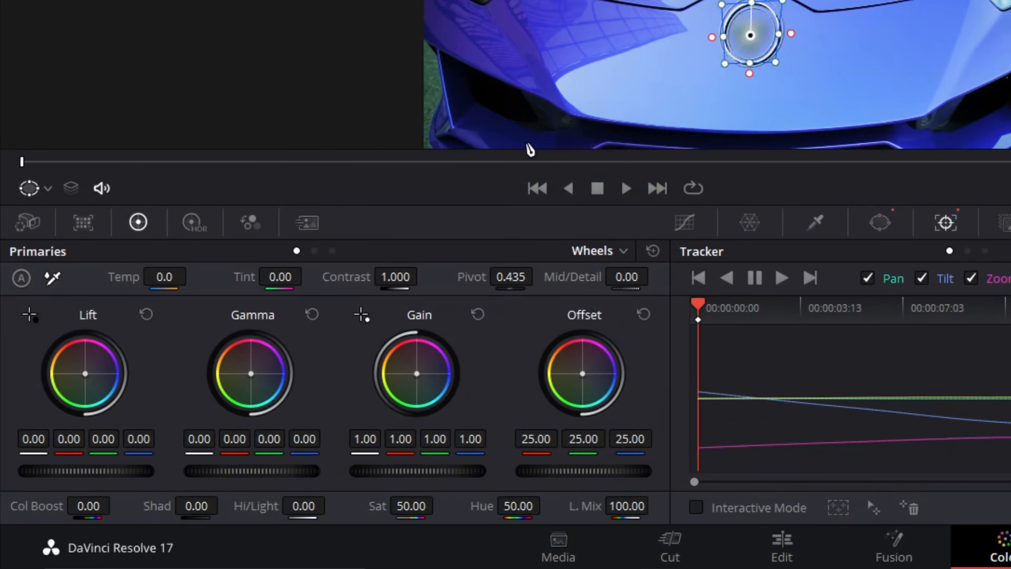
# Step: Turn off the viewer's window overlay and play back the blue car clip to check that the blur follows the badge
pyautogui.click(50, 191)
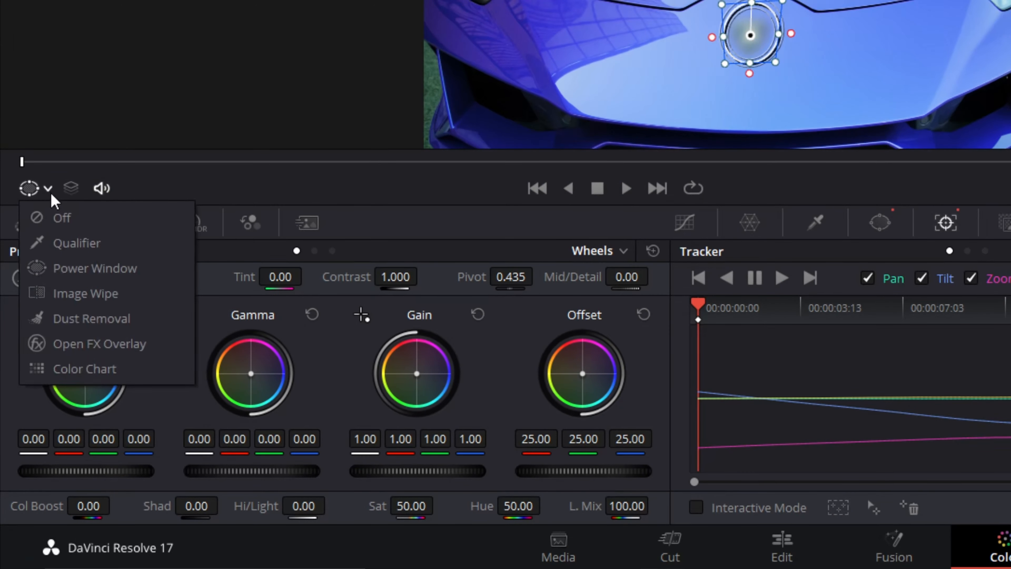
pyautogui.click(59, 218)
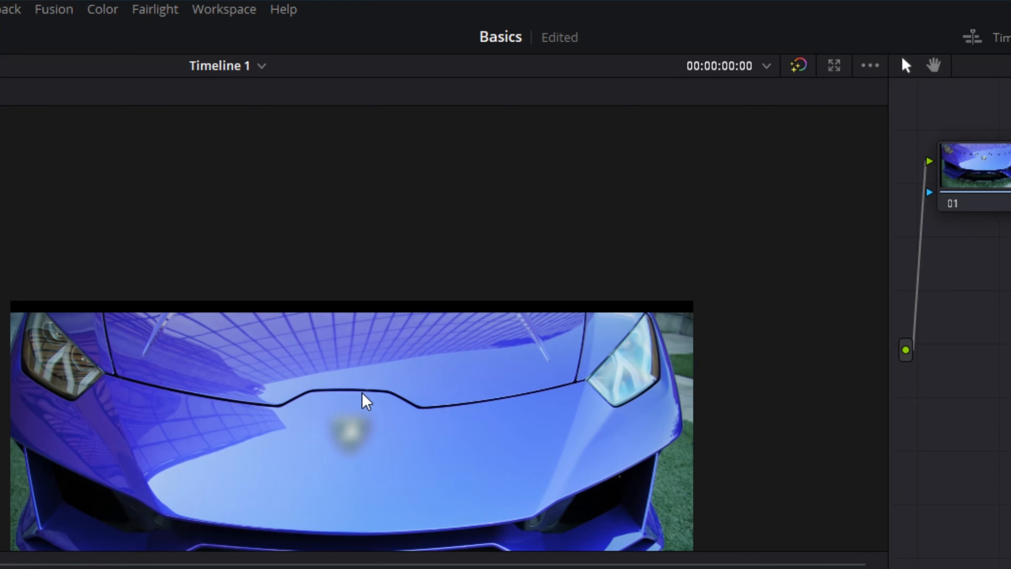
pyautogui.moveTo(414, 427); pyautogui.dragTo(504, 269)
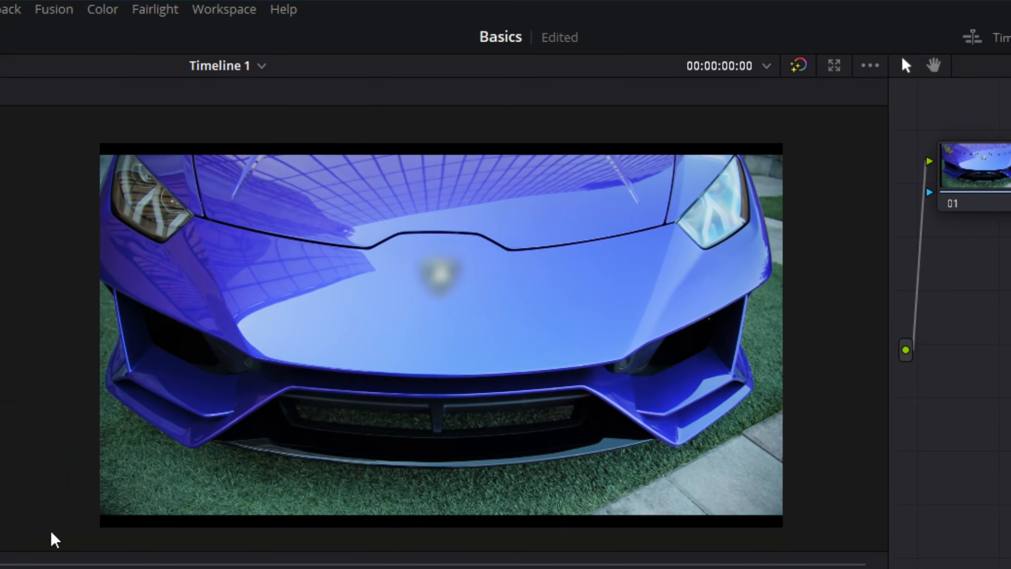
pyautogui.press('space')
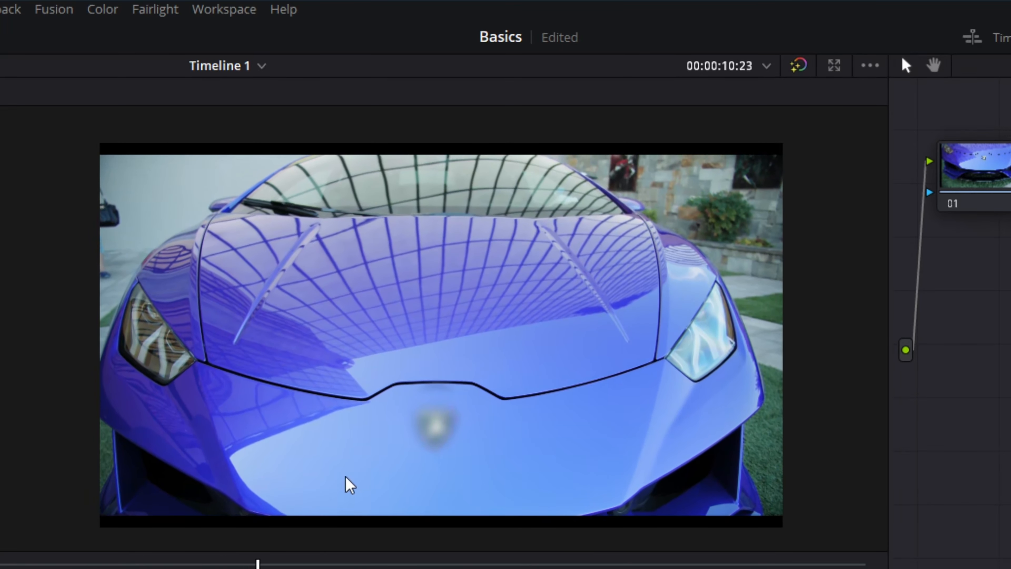
pyautogui.press('space')
pyautogui.moveTo(313, 566); pyautogui.dragTo(240, 566)
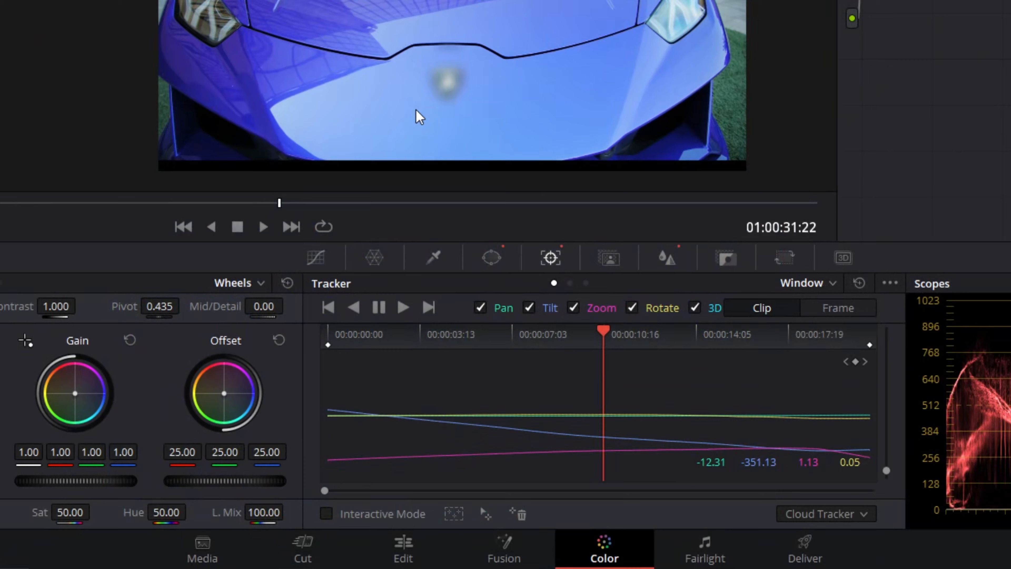
# Step: Switch to the Edit page and play back the blue car clip in the timeline
pyautogui.click(403, 544)
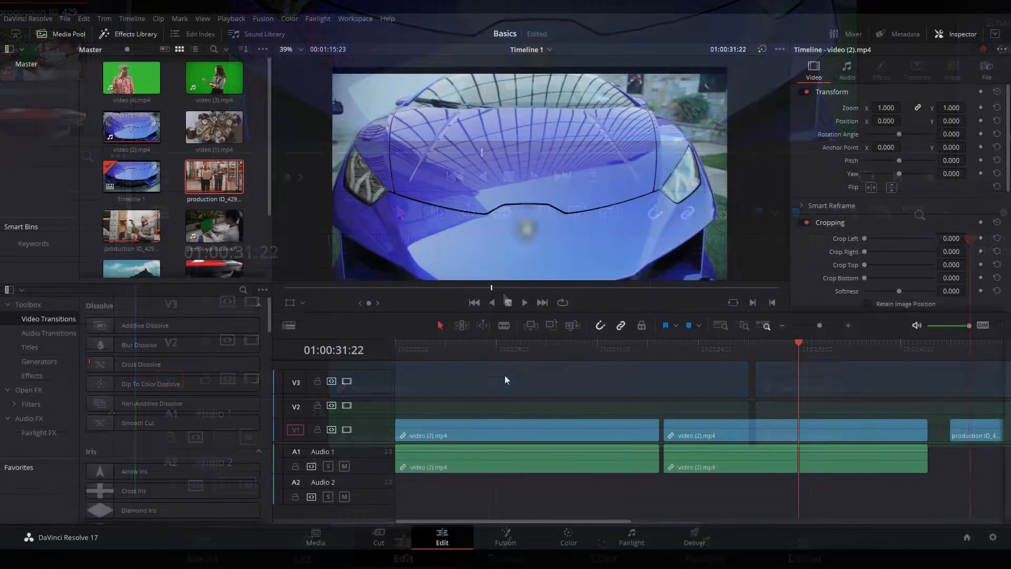
pyautogui.moveTo(696, 343); pyautogui.dragTo(680, 376)
pyautogui.press('space')
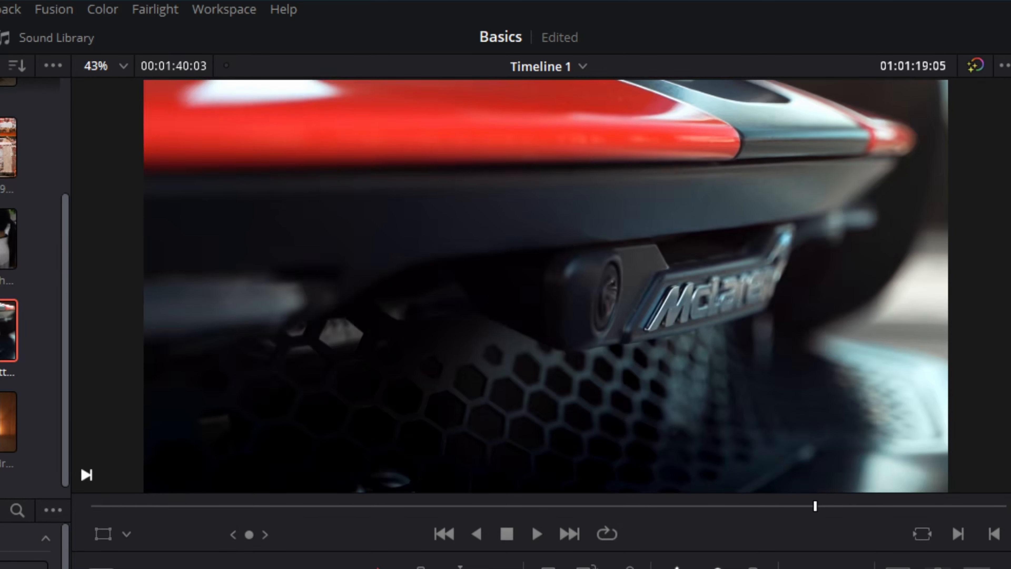
# Step: Save the project and add a serial node to the McLaren clip on the Color page
pyautogui.hotkey('ctrl', 's')
pyautogui.press('space')
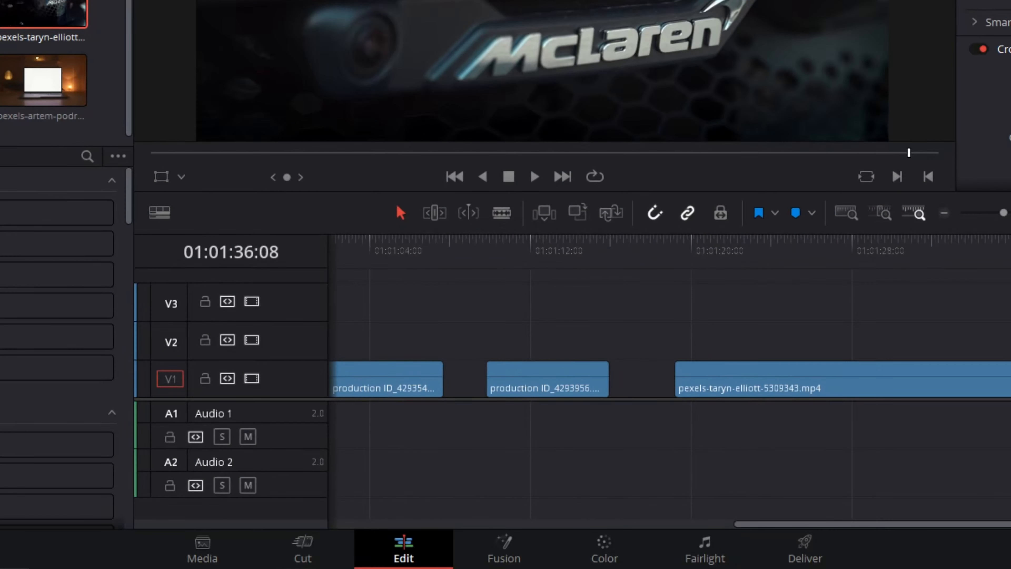
pyautogui.click(633, 558)
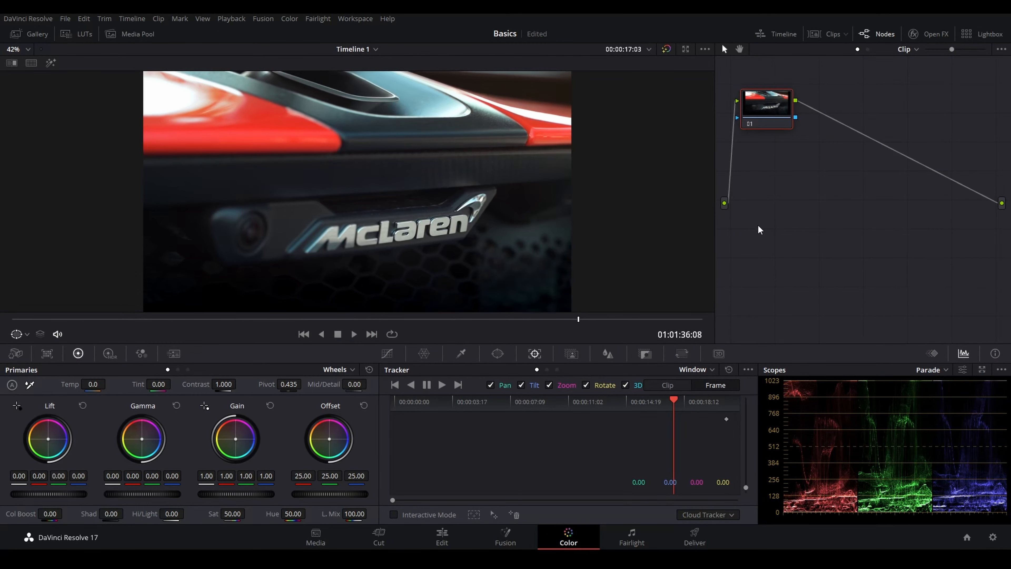
pyautogui.hotkey('alt', 's')
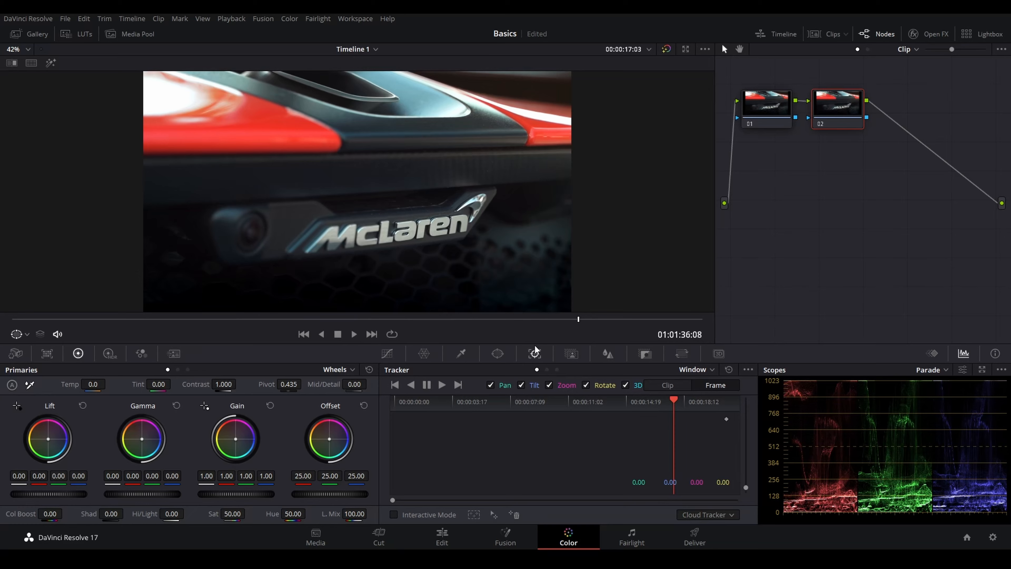
# Step: At 01:01:37:12, add a rectangular window and fit it around the McLaren logo, with pan about 51.3 and tilt about 48.2
pyautogui.click(503, 356)
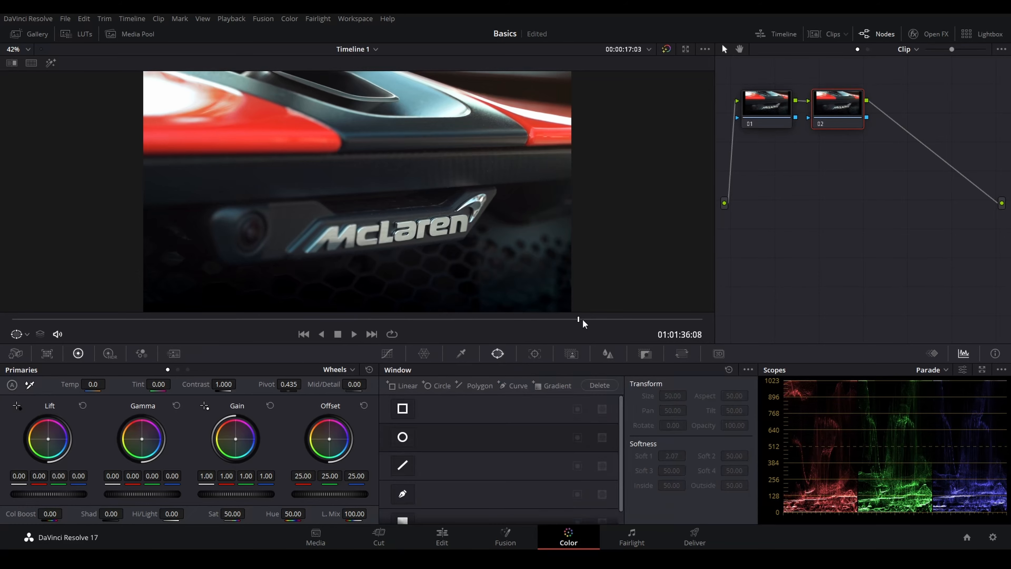
pyautogui.moveTo(581, 322); pyautogui.dragTo(617, 328)
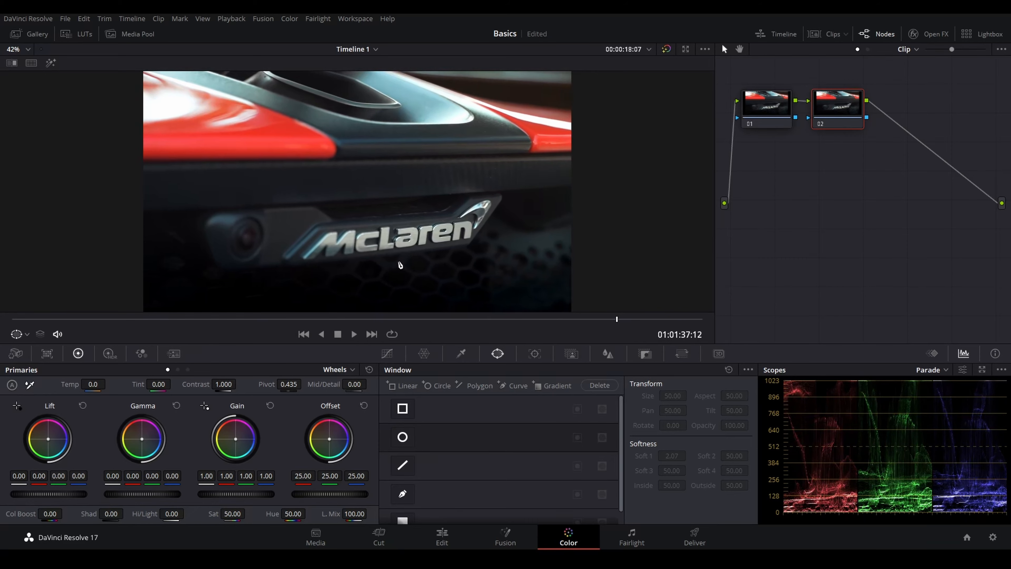
pyautogui.click(402, 408)
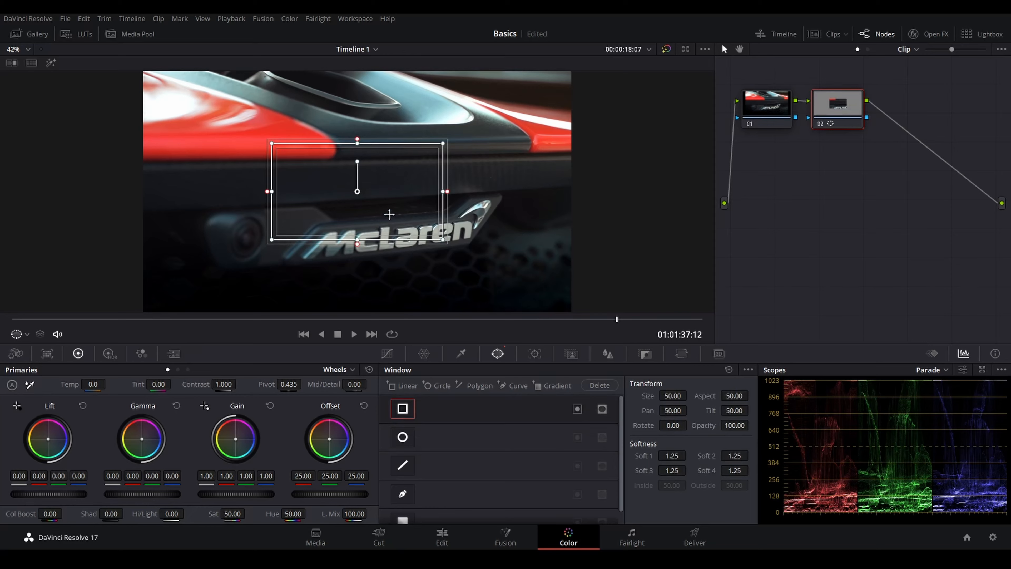
pyautogui.moveTo(396, 212); pyautogui.dragTo(424, 246)
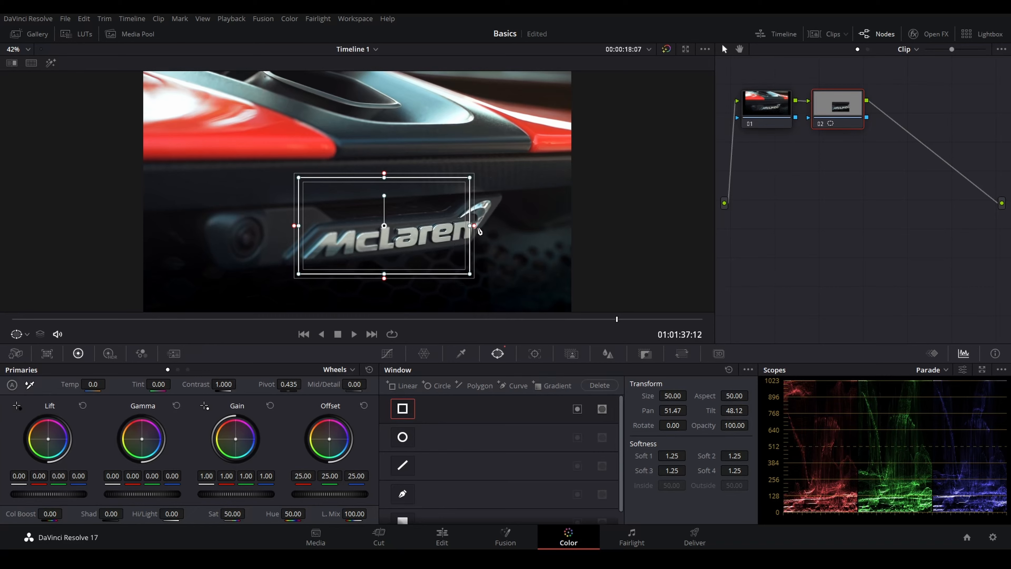
pyautogui.moveTo(476, 227); pyautogui.dragTo(495, 223)
pyautogui.moveTo(418, 179); pyautogui.dragTo(395, 202)
pyautogui.moveTo(422, 254); pyautogui.dragTo(423, 247)
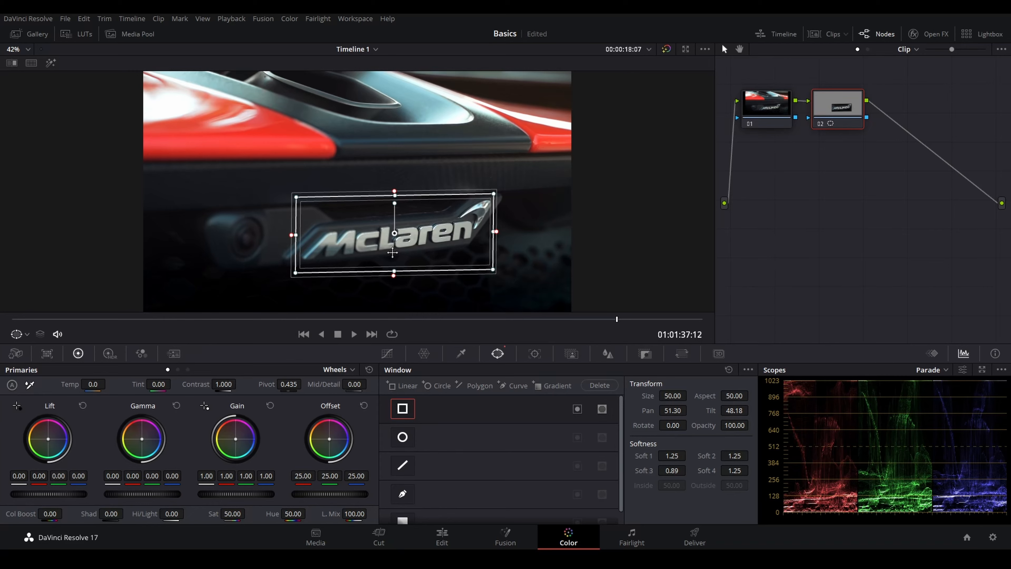
# Step: Blur the windowed McLaren logo with a radius of 1.54 and track the window forward and backward through the clip
pyautogui.click(607, 354)
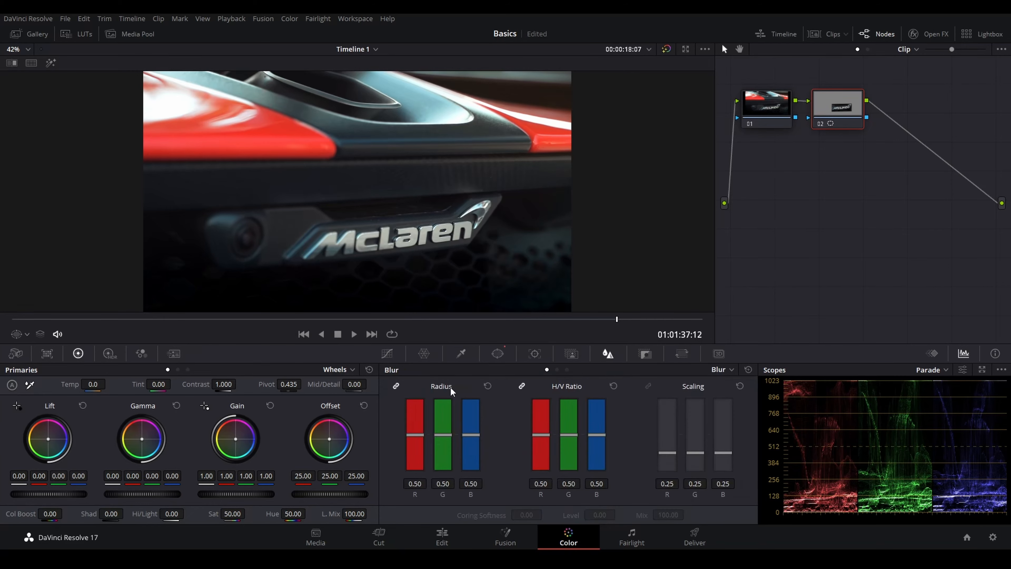
pyautogui.moveTo(445, 434); pyautogui.dragTo(454, 343)
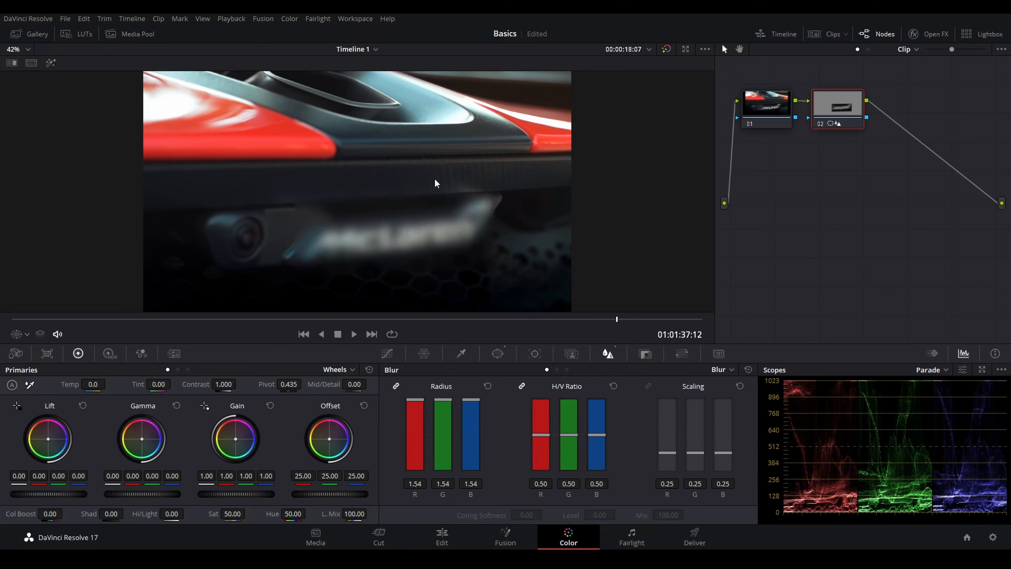
pyautogui.click(535, 354)
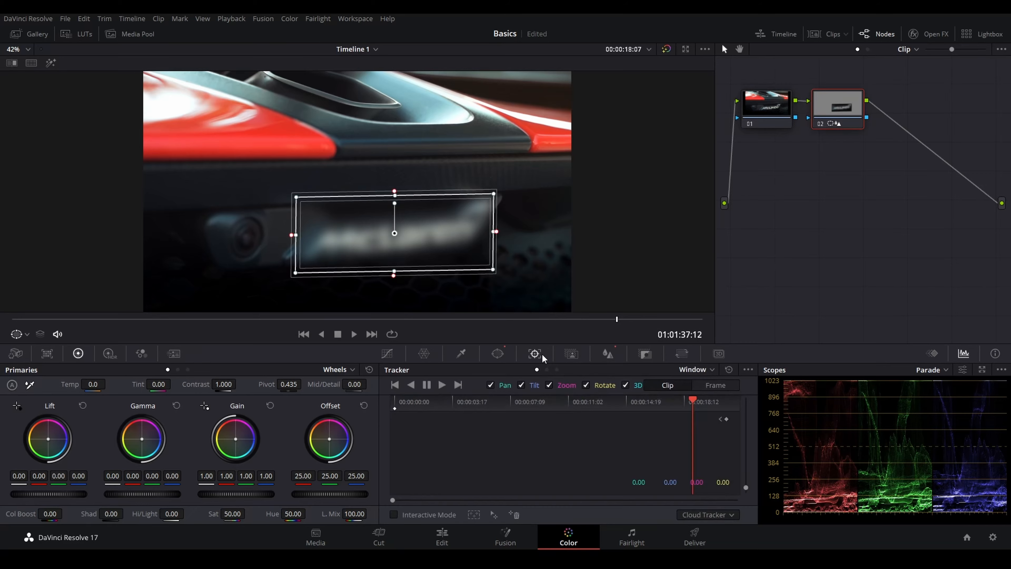
pyautogui.click(442, 385)
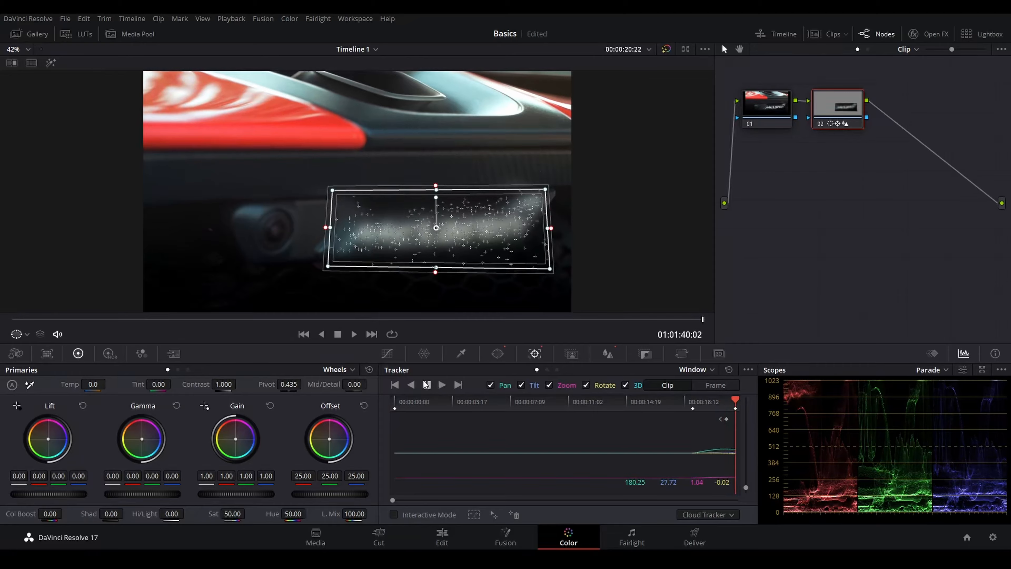
pyautogui.click(411, 385)
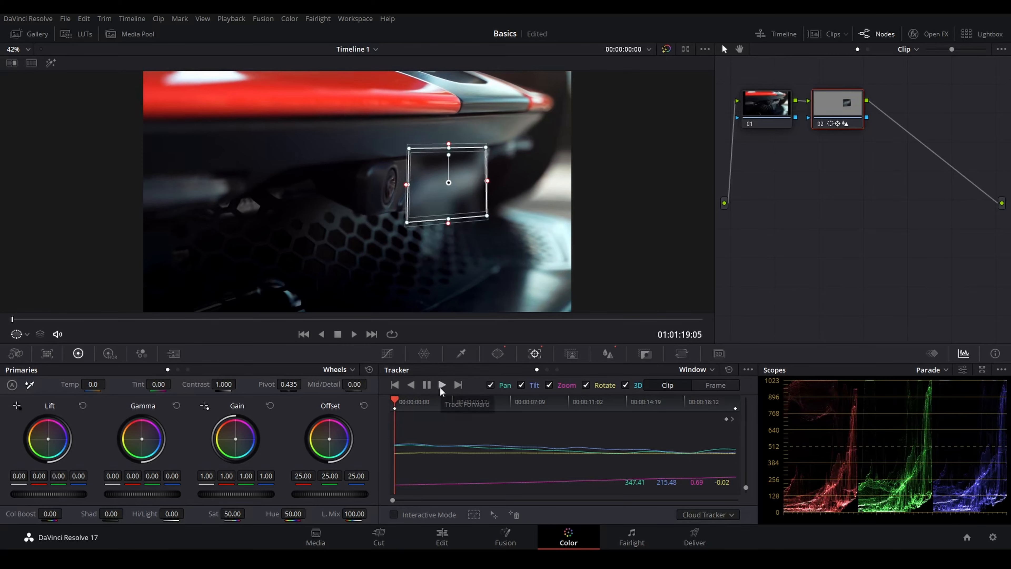
# Step: Turn off the viewer's window overlay and play back the McLaren clip to check the tracked blur
pyautogui.click(27, 334)
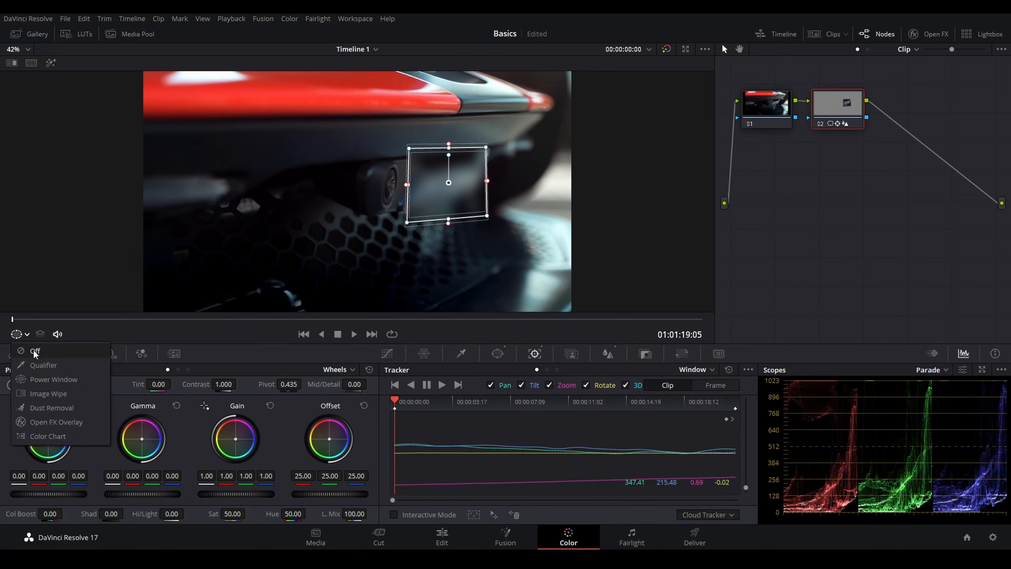
pyautogui.click(36, 356)
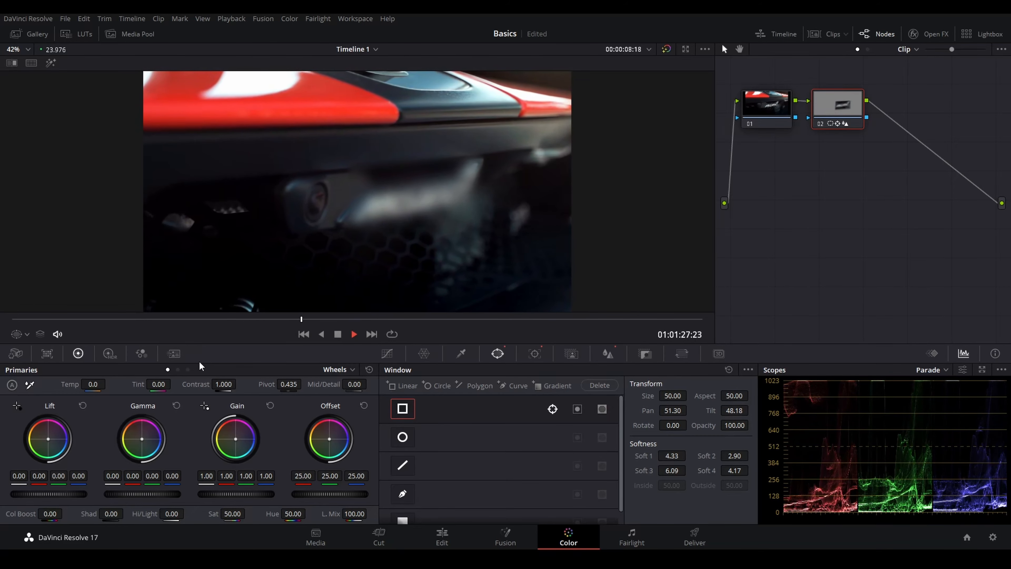
pyautogui.click(338, 334)
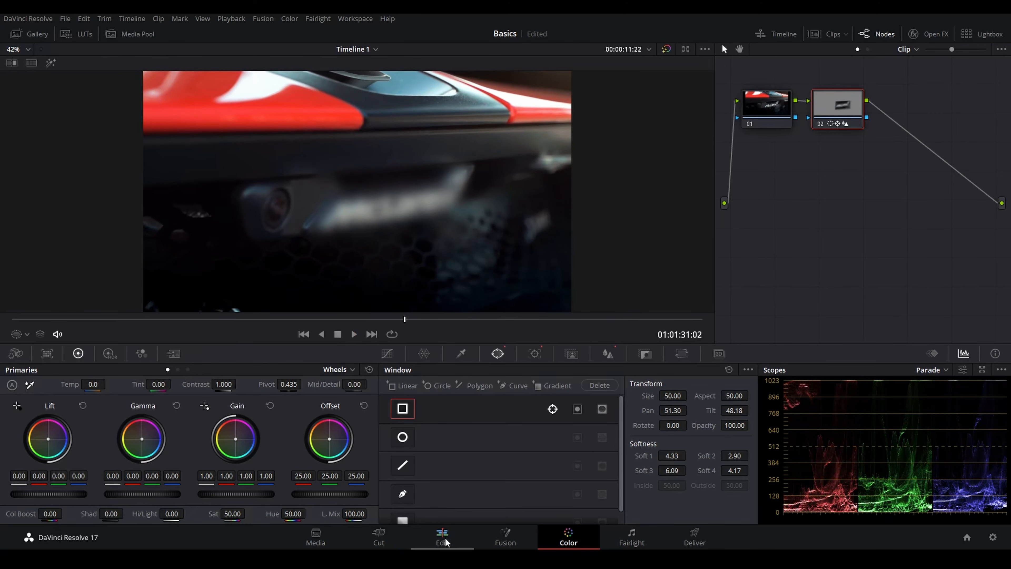
# Step: Review the blurred McLaren clip on the Edit page by playing it from 01:01:21:19
pyautogui.click(450, 529)
pyautogui.moveTo(628, 346); pyautogui.dragTo(644, 350)
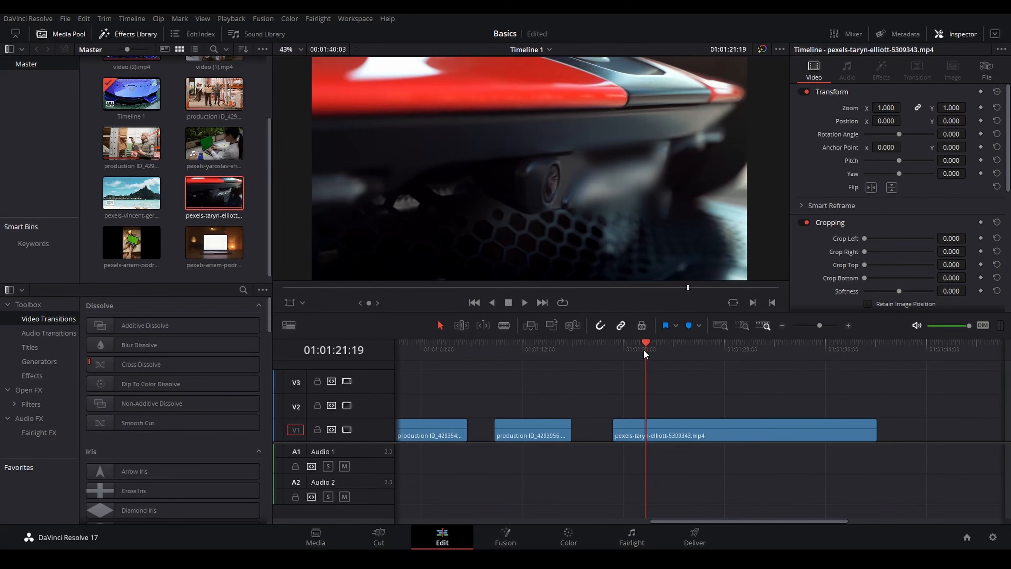
pyautogui.press('space')
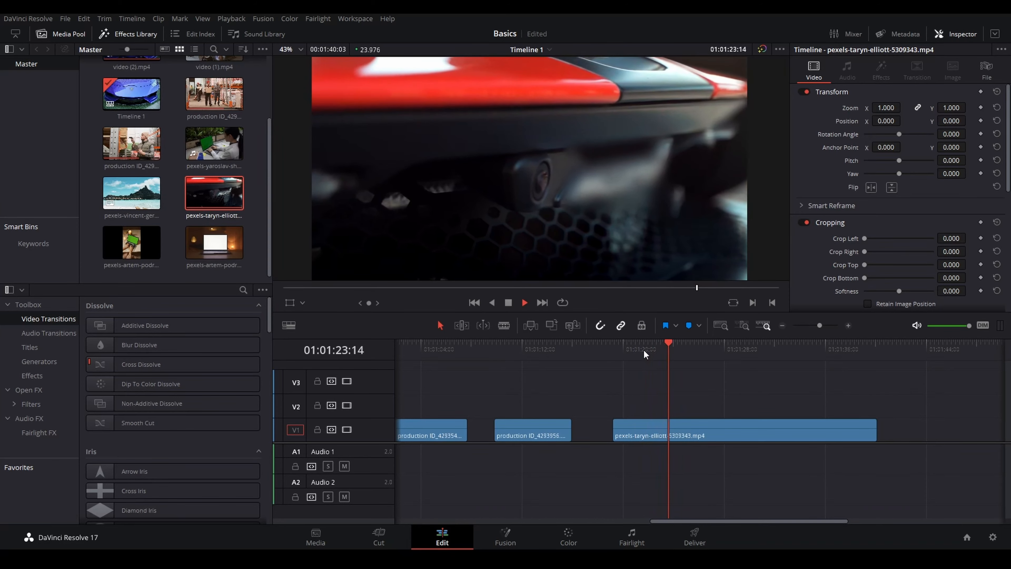
pyautogui.click(680, 354)
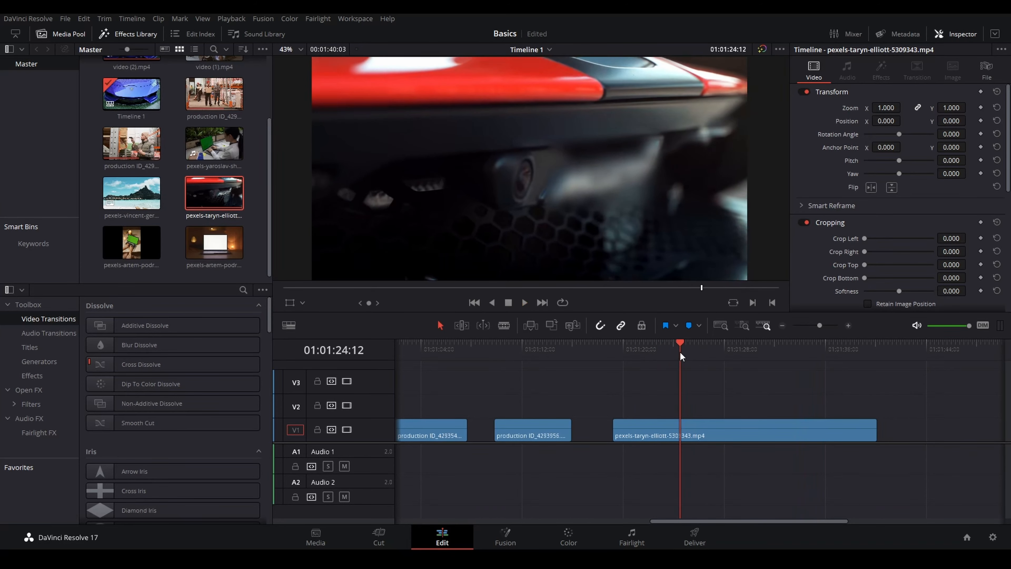